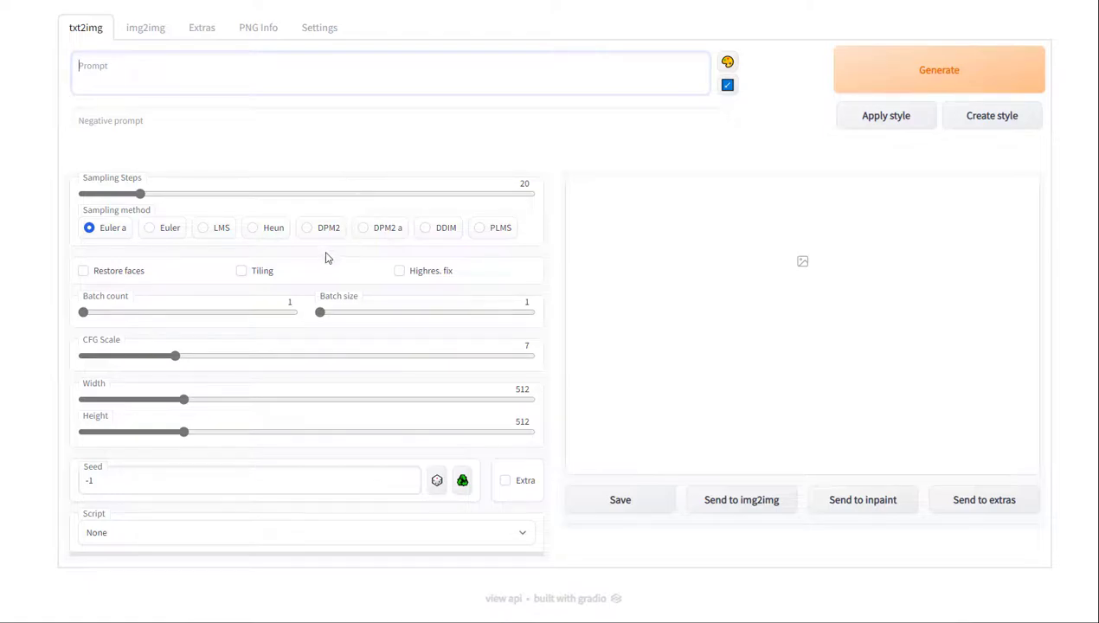
click(118, 536)
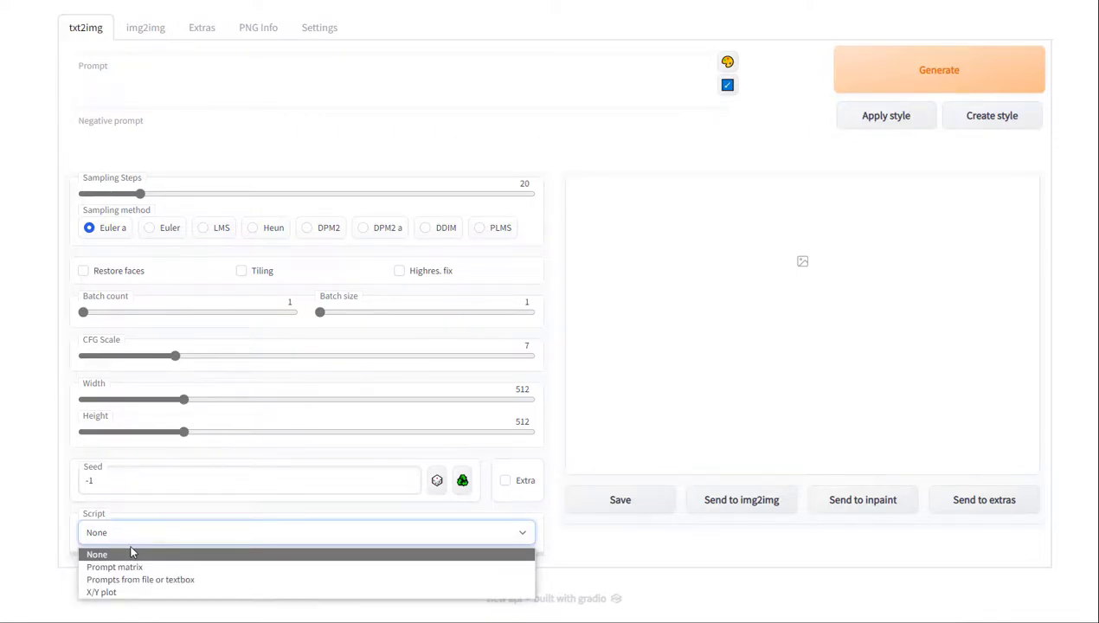
click(370, 67)
click(139, 531)
click(29, 355)
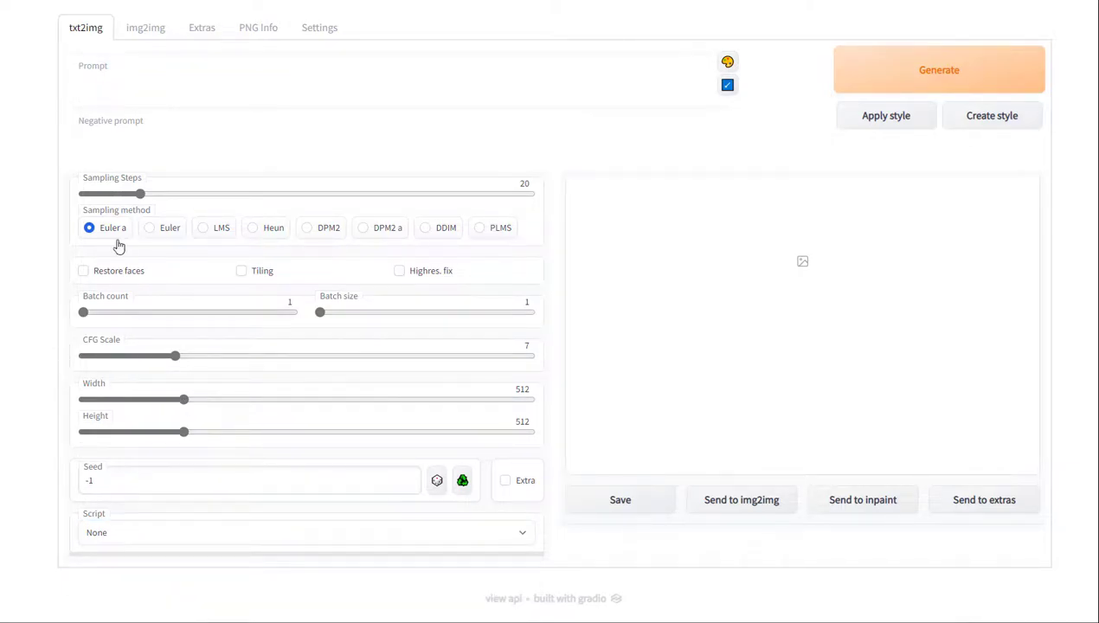
click(175, 78)
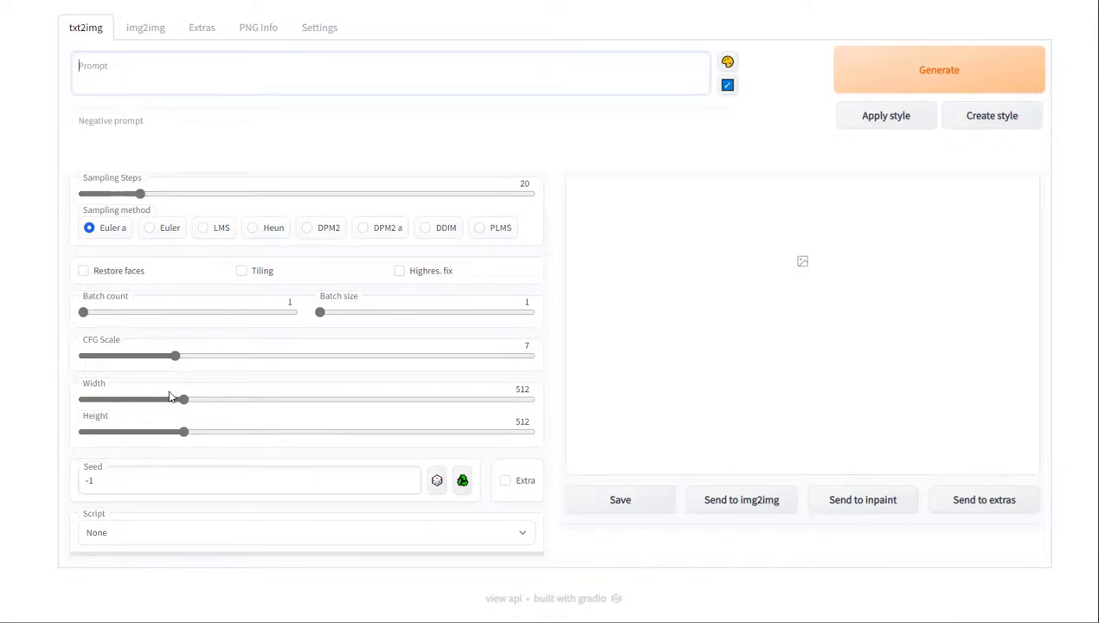
click(711, 138)
click(760, 128)
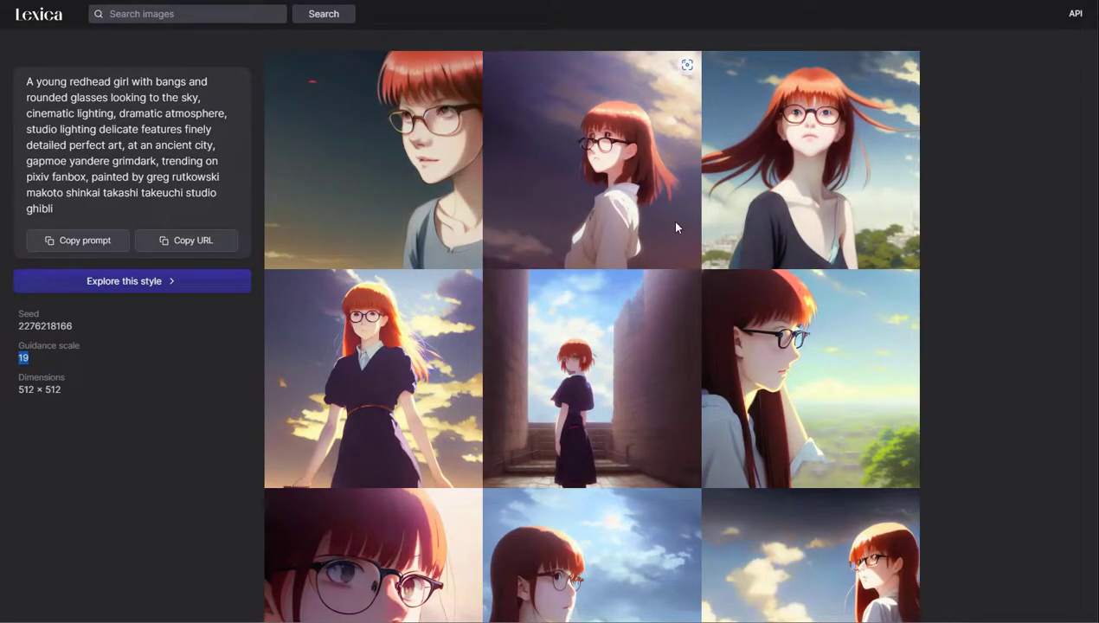
- Examine the redhead girl images on Lexica together with the style and artist terms in their prompt
scroll(604, 406, down, 1)
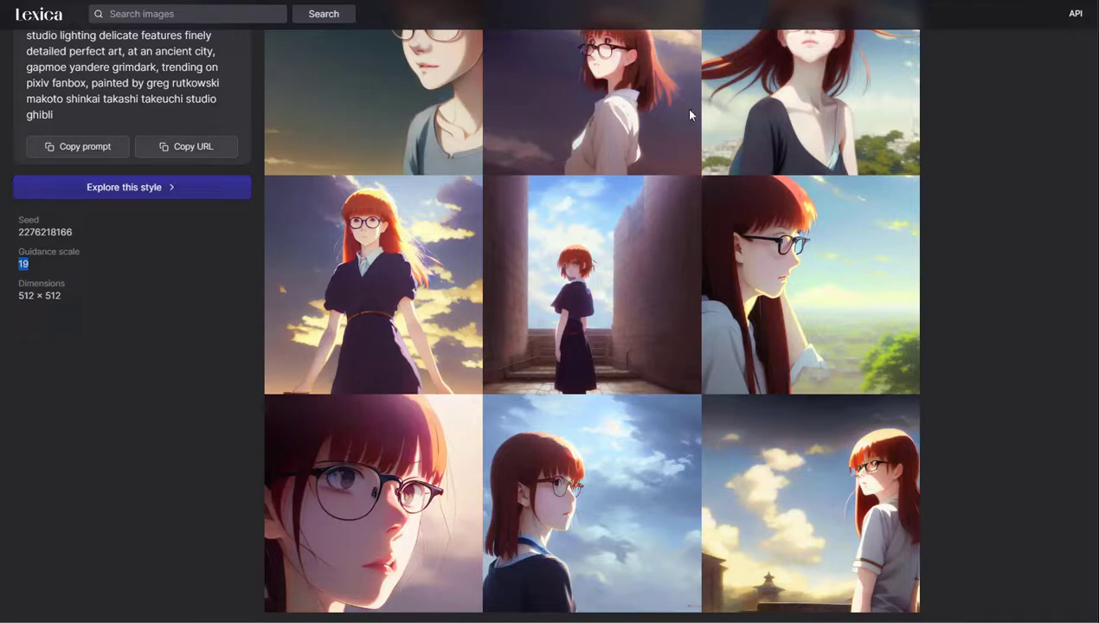
scroll(559, 341, up, 1)
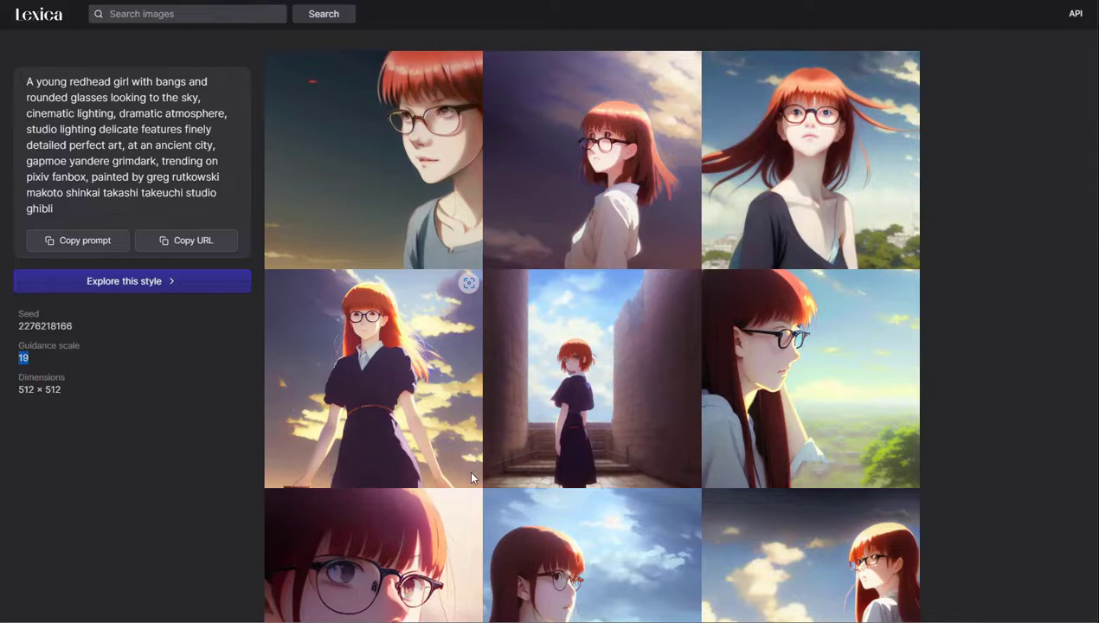
scroll(472, 477, down, 1)
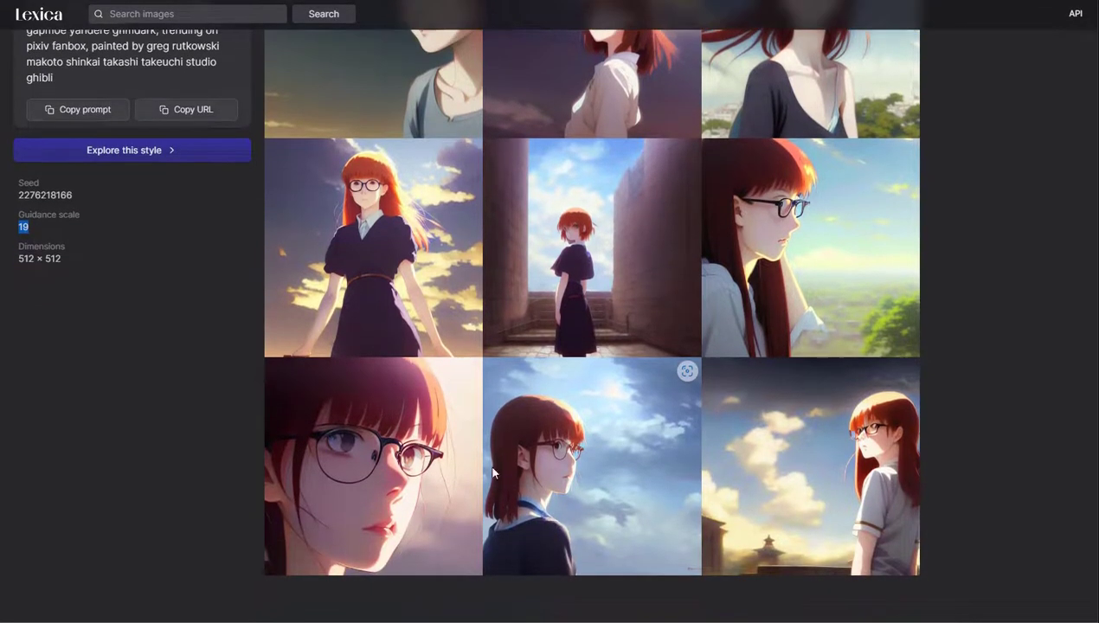
scroll(585, 255, up, 1)
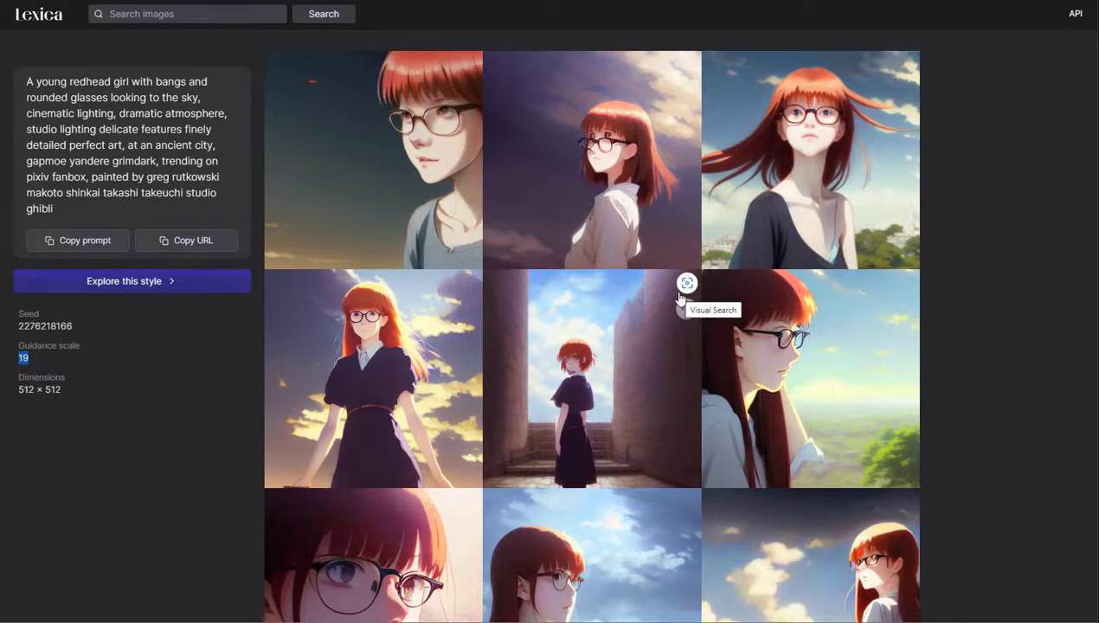
scroll(626, 327, down, 3)
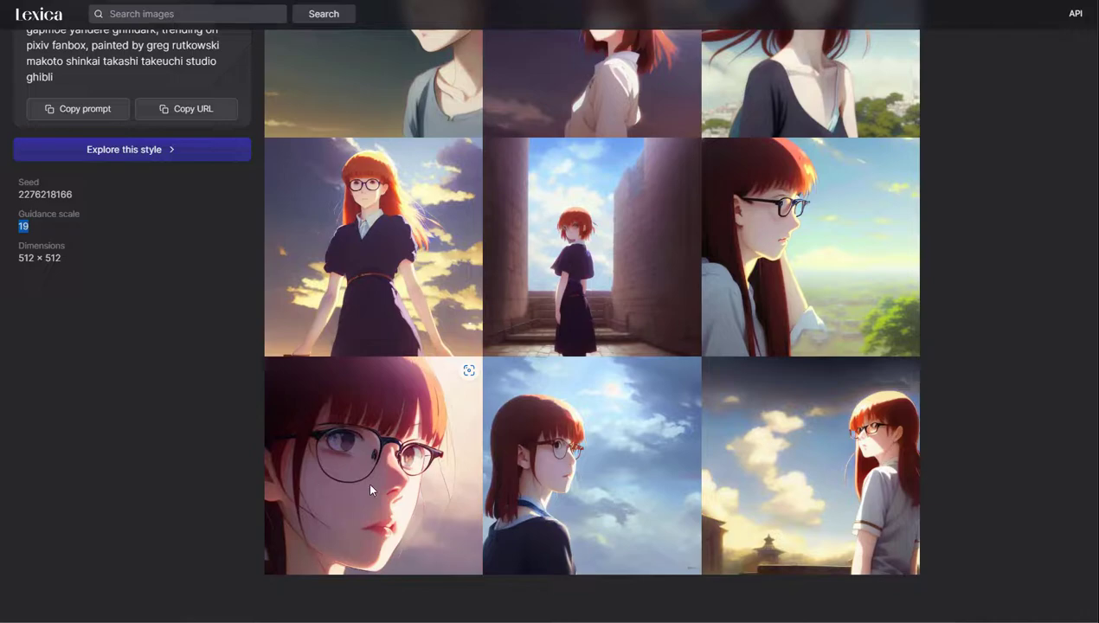
scroll(337, 428, up, 1)
scroll(360, 485, down, 1)
scroll(363, 472, up, 1)
scroll(371, 478, down, 1)
scroll(224, 385, up, 1)
scroll(226, 385, down, 1)
scroll(328, 401, up, 1)
scroll(345, 429, down, 1)
scroll(176, 215, up, 1)
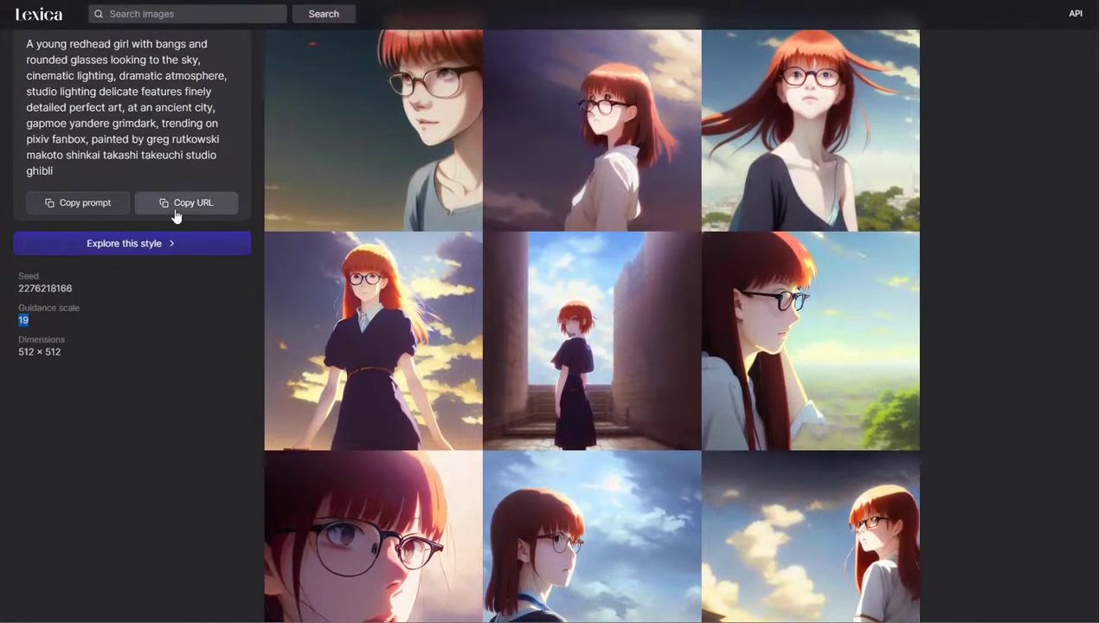
drag(90, 139, 58, 171)
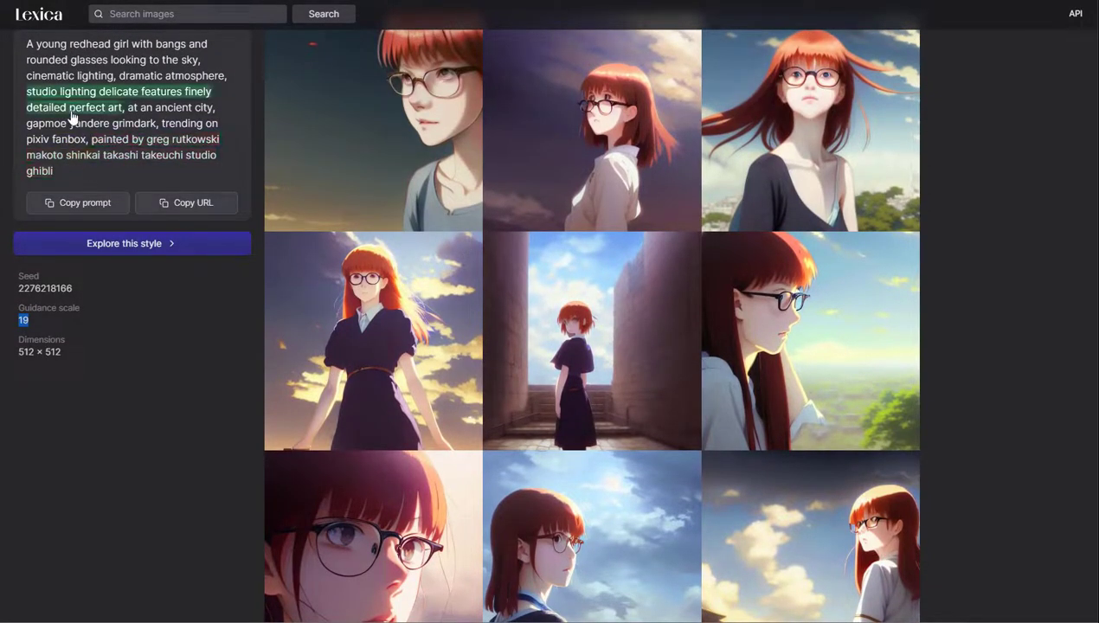
scroll(122, 173, up, 1)
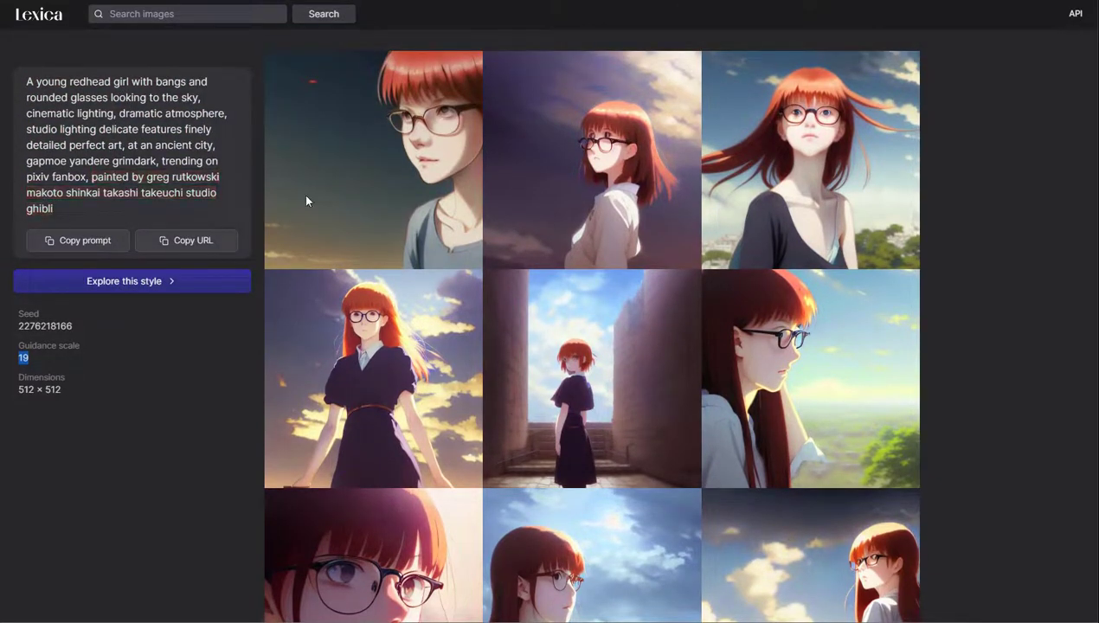
scroll(821, 270, down, 2)
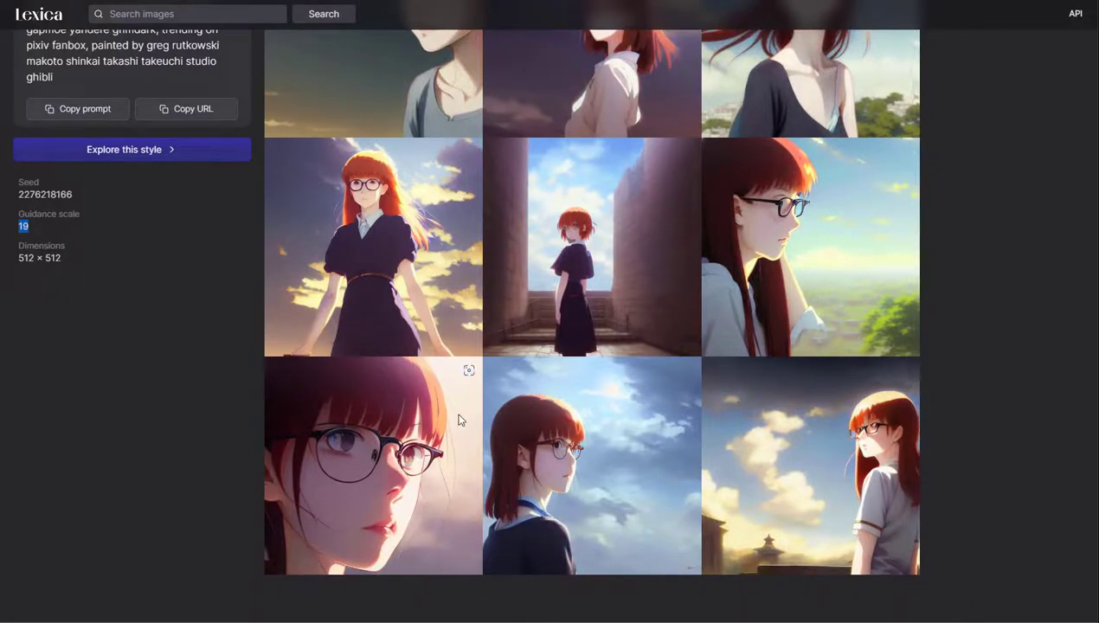
scroll(241, 133, up, 3)
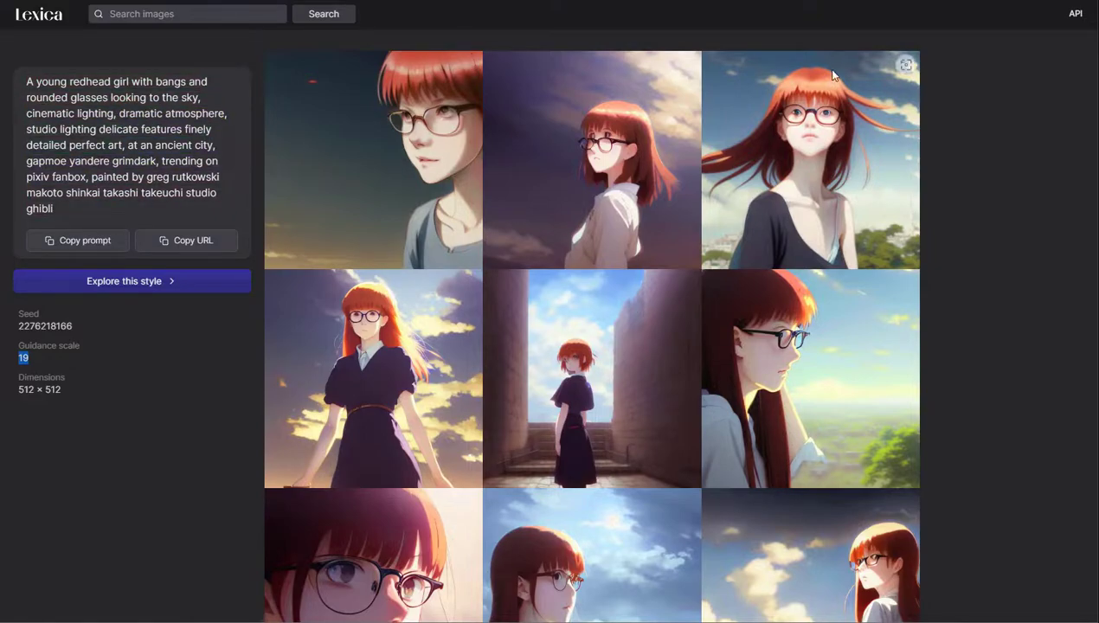
- Copy the redhead girl prompt from Lexica and paste it into the txt2img prompt in the Stable Diffusion web UI
click(82, 246)
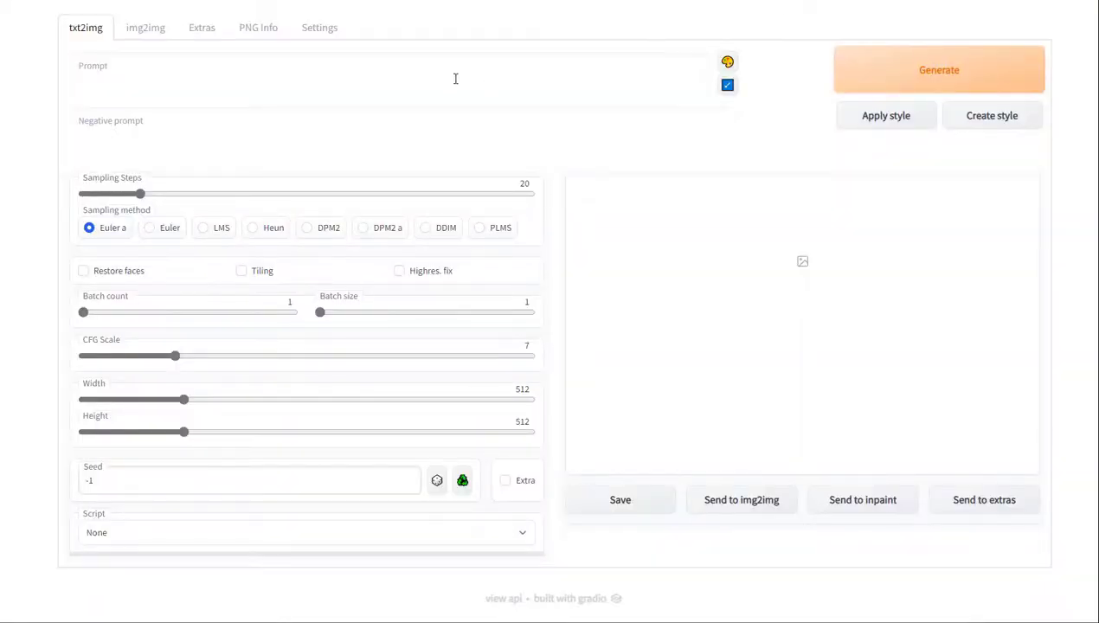
click(301, 73)
key(ctrl+v)
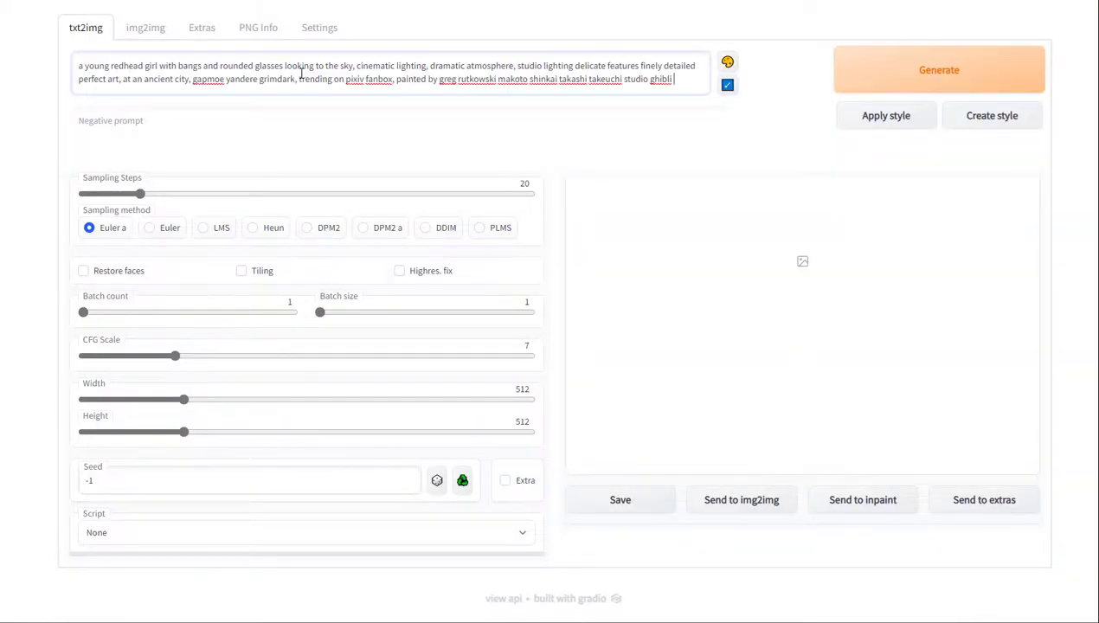
- Examine the artist and studio names listed after "painted by" in the prompt
double_click(442, 78)
double_click(407, 79)
double_click(446, 78)
double_click(513, 79)
double_click(544, 79)
double_click(572, 79)
double_click(602, 79)
double_click(636, 78)
double_click(661, 79)
click(468, 78)
click(454, 81)
click(518, 79)
click(568, 79)
click(638, 79)
click(597, 78)
click(523, 79)
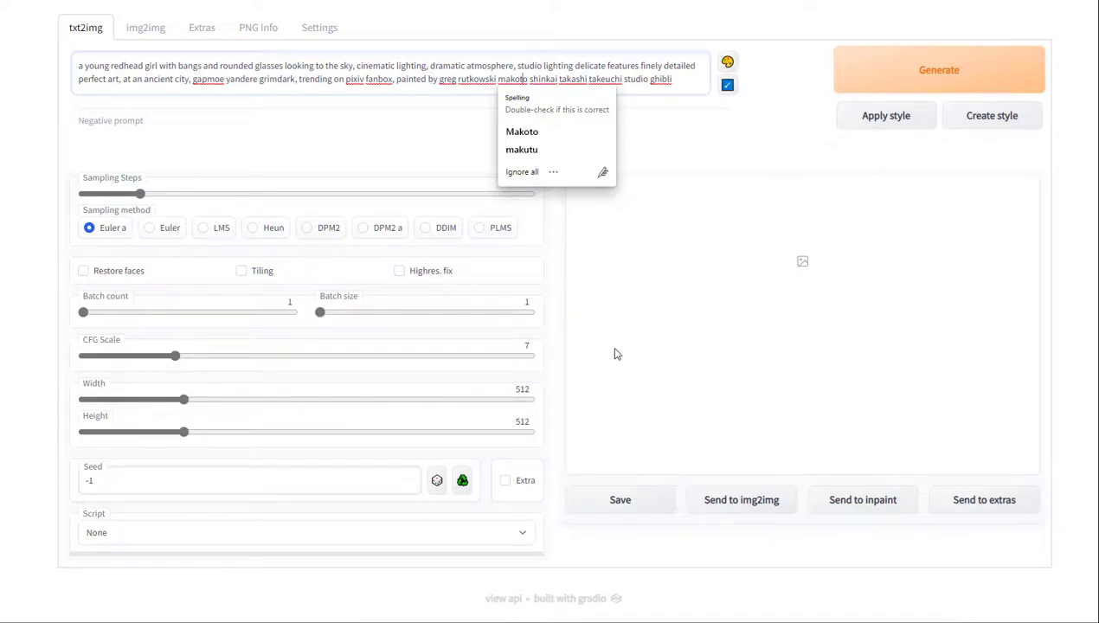
- Examine the lighting and atmosphere terms in the prompt alongside its artist names
drag(398, 78, 359, 79)
click(392, 66)
double_click(387, 66)
click(399, 67)
click(376, 67)
double_click(377, 66)
double_click(408, 66)
double_click(375, 66)
double_click(404, 66)
double_click(461, 66)
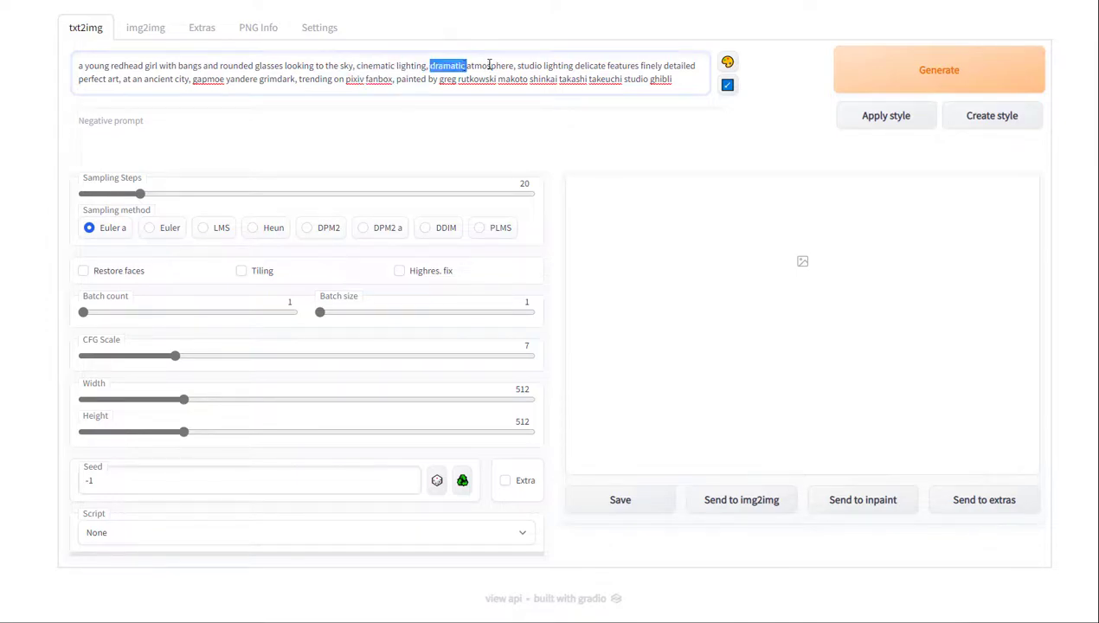
double_click(490, 66)
right_click(464, 79)
click(385, 67)
click(373, 66)
double_click(468, 78)
click(517, 79)
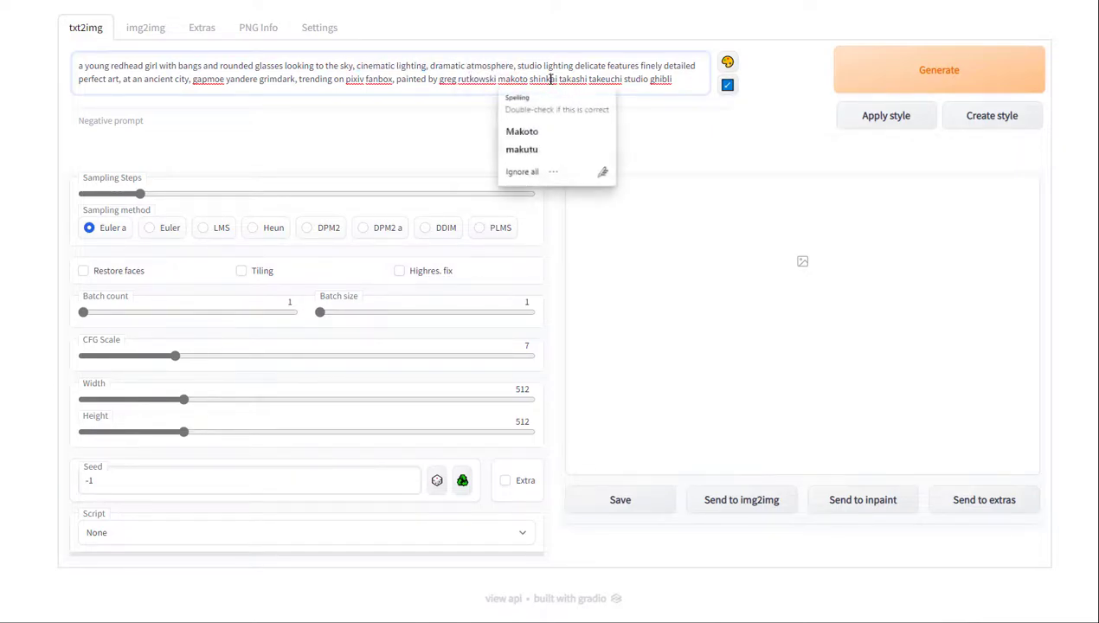
double_click(407, 78)
click(437, 79)
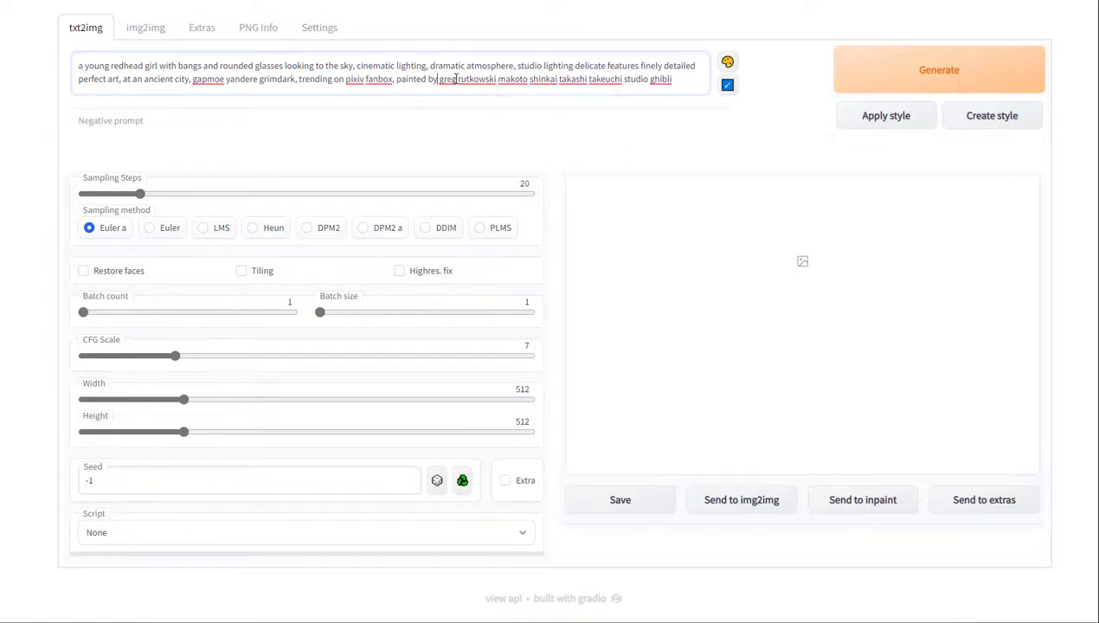
click(444, 79)
- Delete all style terms between "looking to the sky" and "painted by" from the prompt
click(397, 80)
shift+click(357, 65)
key(BackSpace)
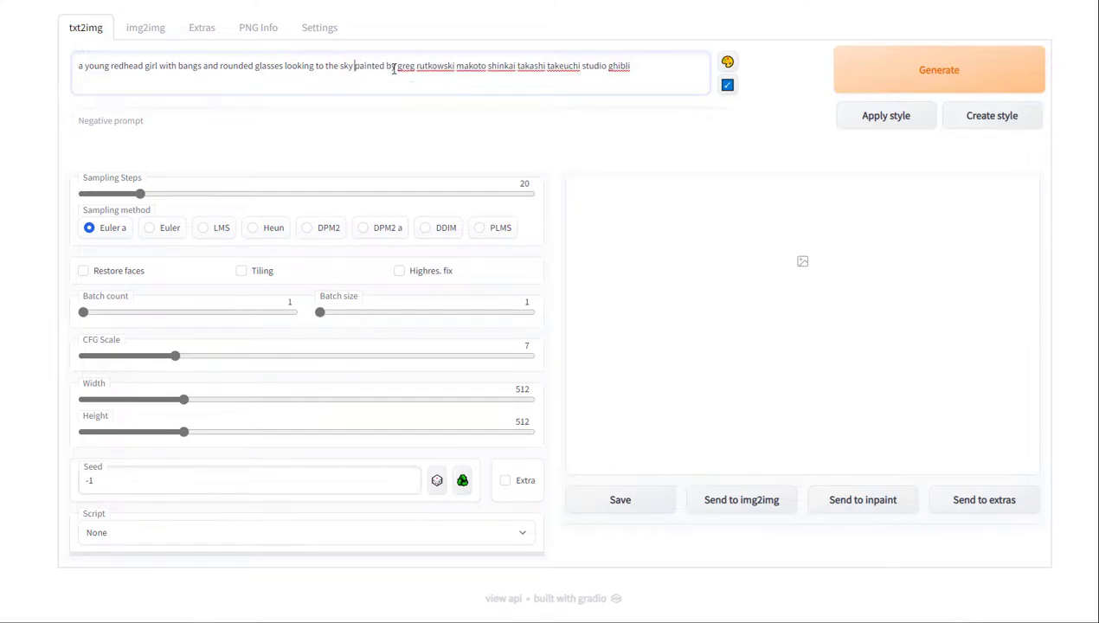
- Insert a vertical bar separator directly before "greg rutkowski" in the prompt
click(399, 69)
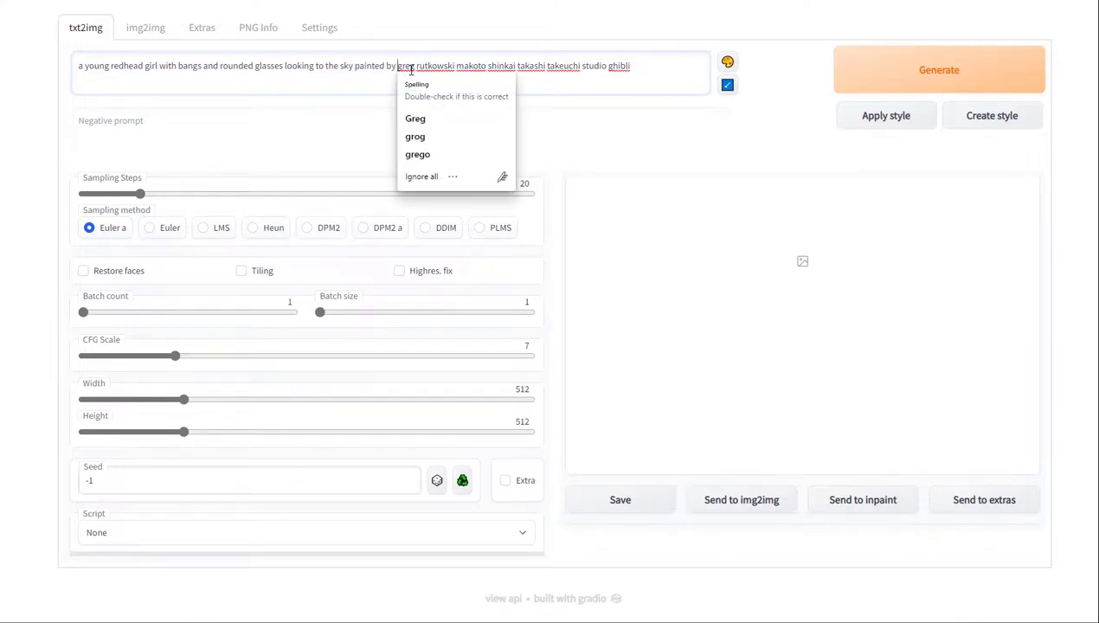
click(497, 70)
click(633, 66)
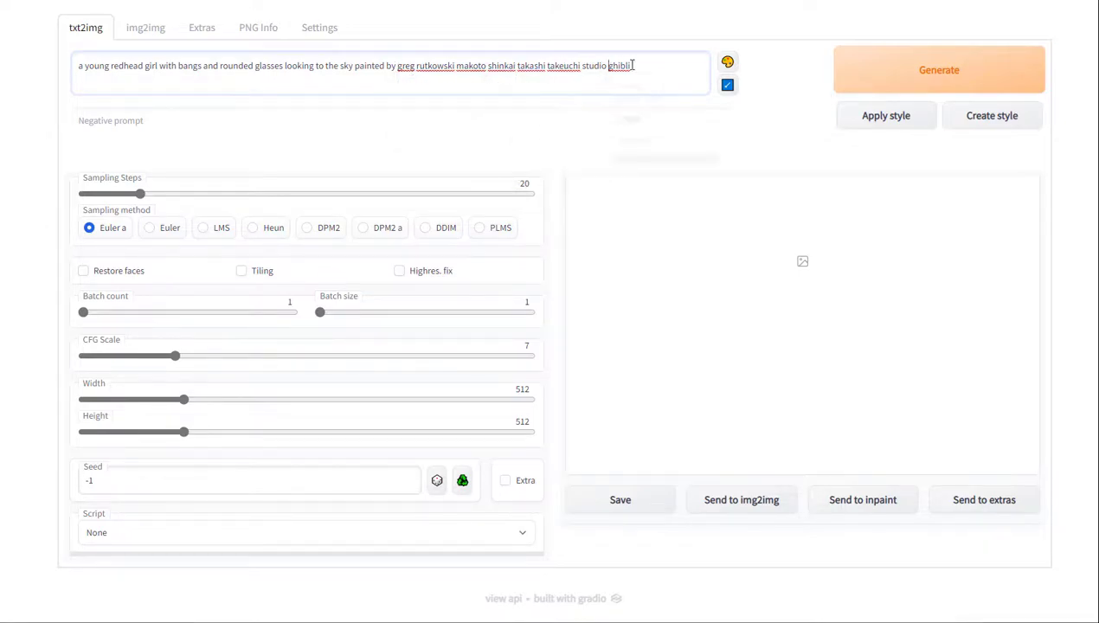
click(400, 69)
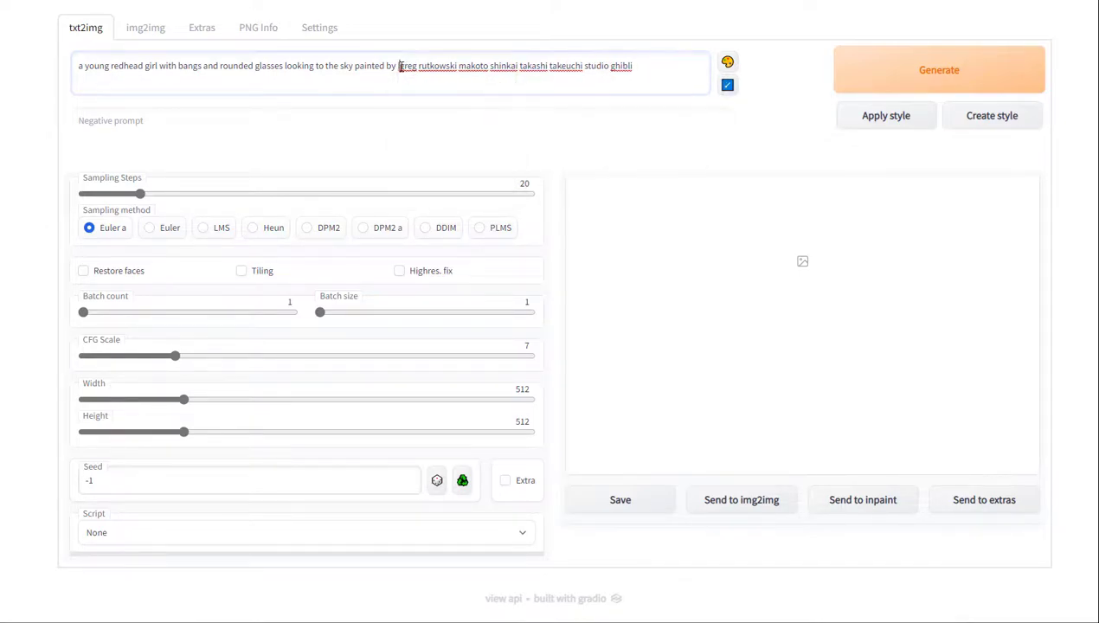
drag(399, 66, 404, 67)
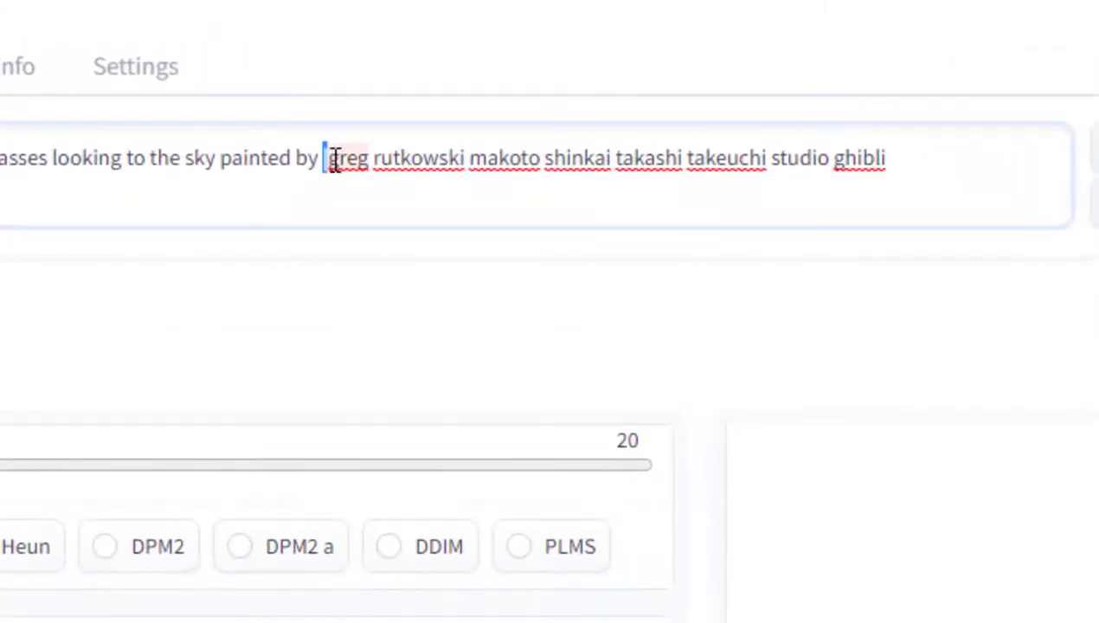
mouse_move(336, 159)
mouse_down()
mouse_move(333, 179)
mouse_move(331, 159)
mouse_up()
click(327, 163)
click(331, 179)
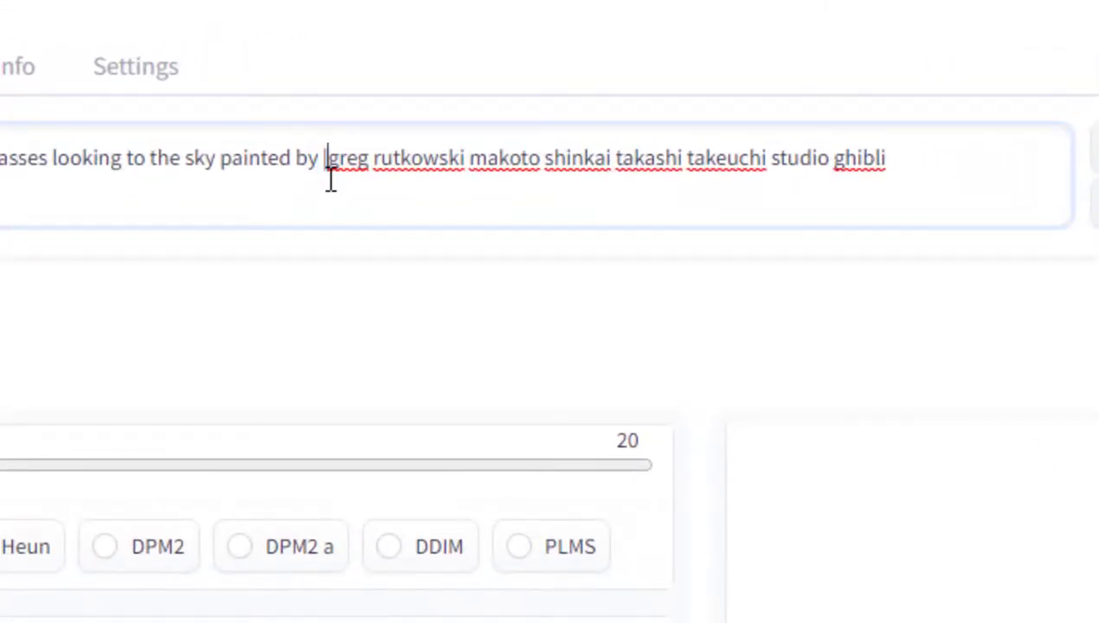
- Insert a vertical bar after "rutkowski", "shinkai" and "takeuchi" to separate the artists in the prompt
click(467, 158)
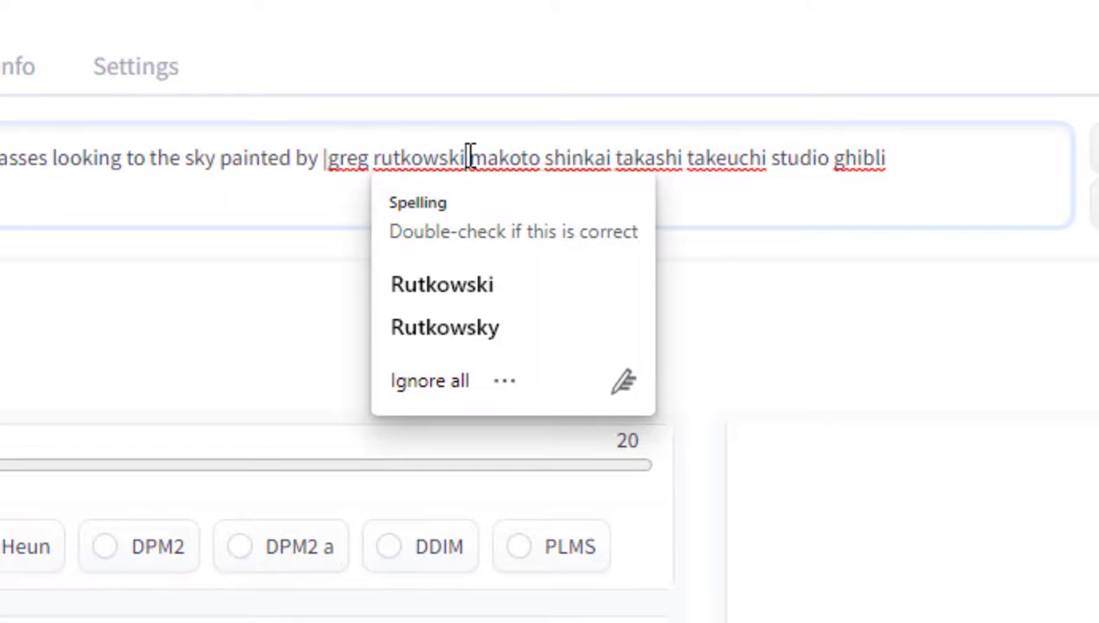
text(|)
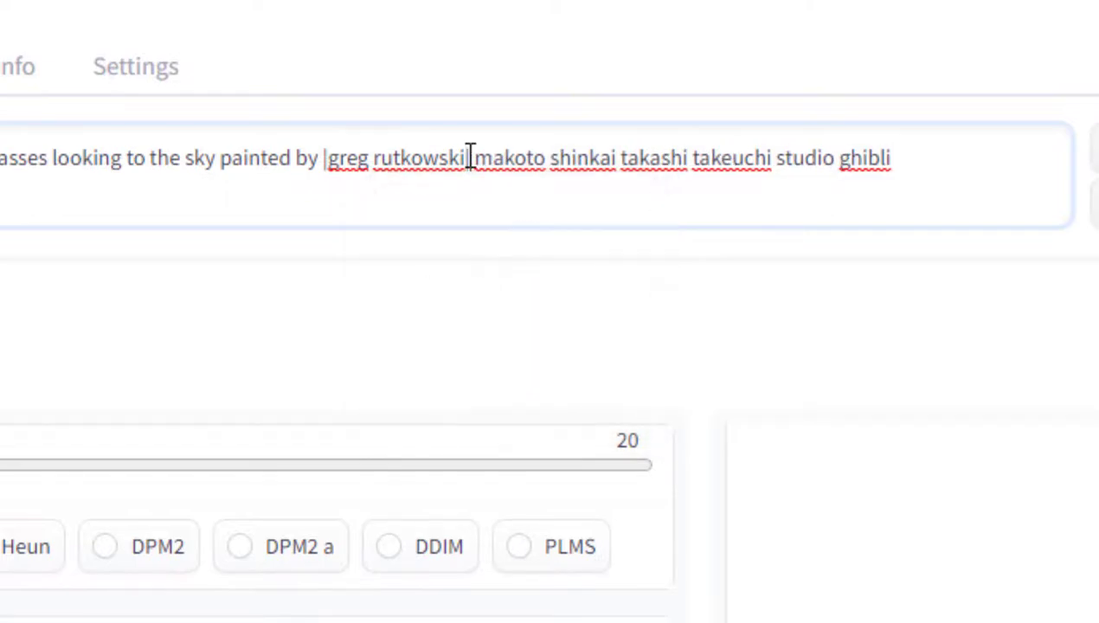
click(620, 159)
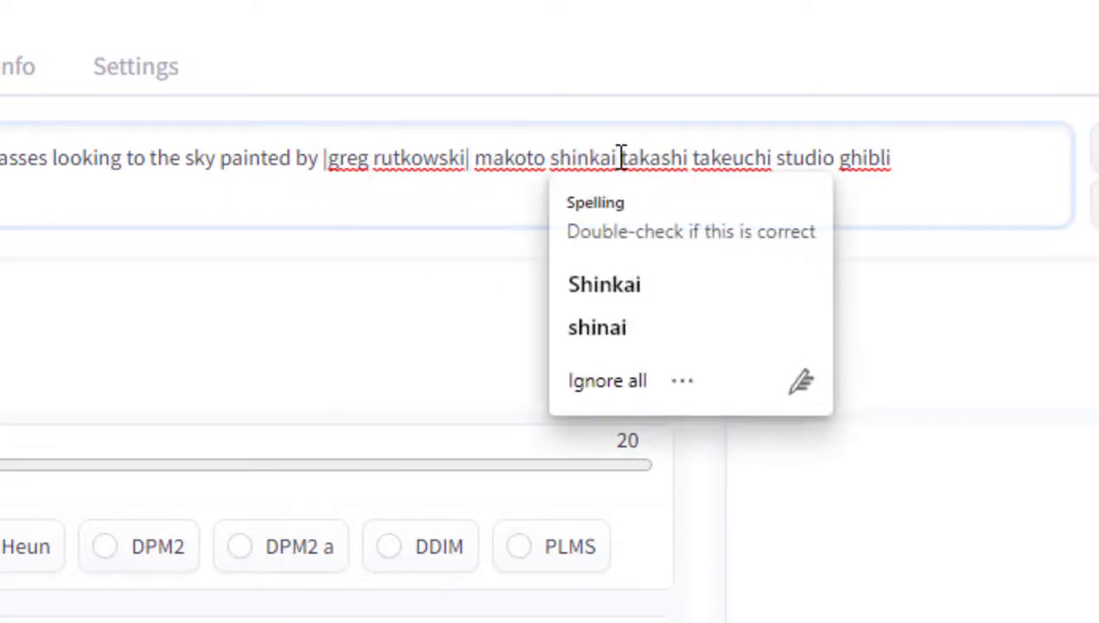
text(|)
click(780, 159)
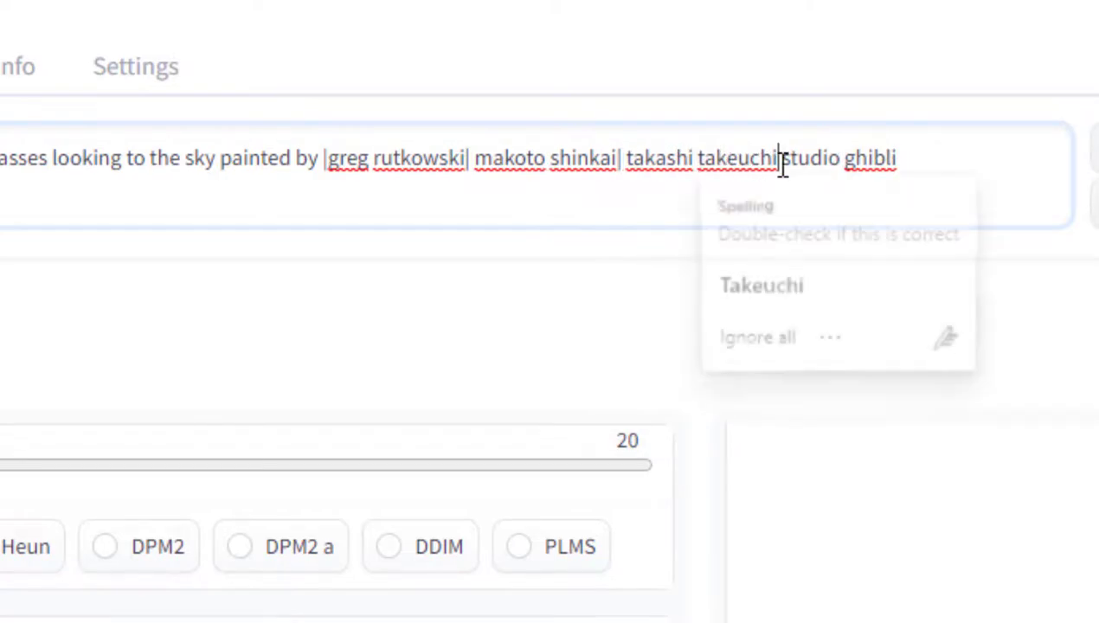
text(|)
- Review each artist and studio segment separated by vertical bars in the prompt
click(372, 162)
click(504, 157)
click(695, 160)
click(838, 164)
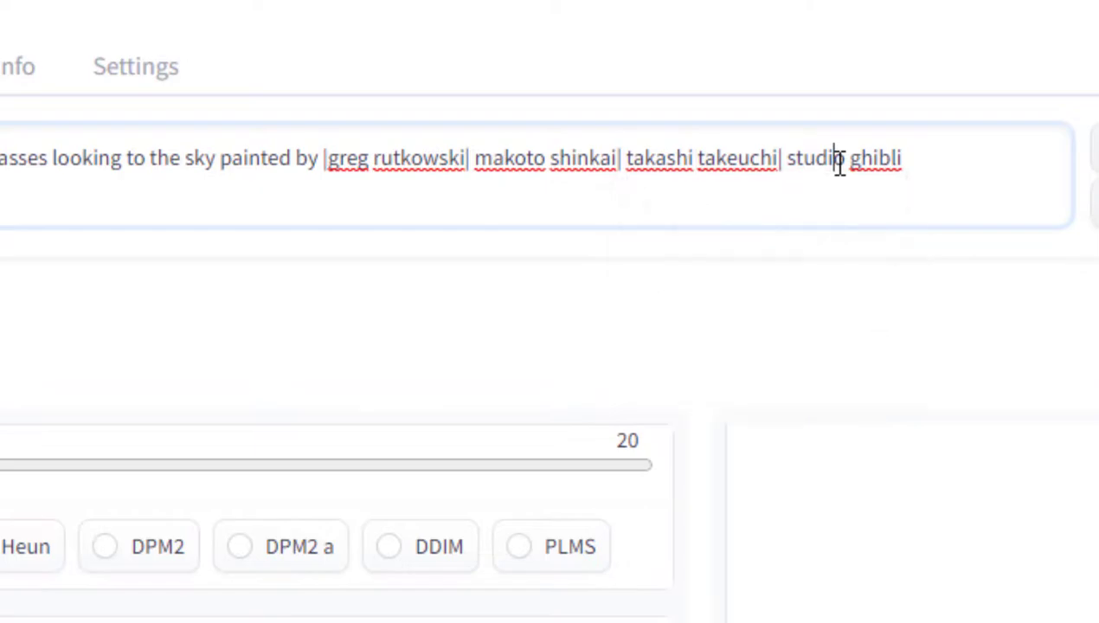
click(409, 158)
click(540, 157)
click(670, 157)
click(828, 157)
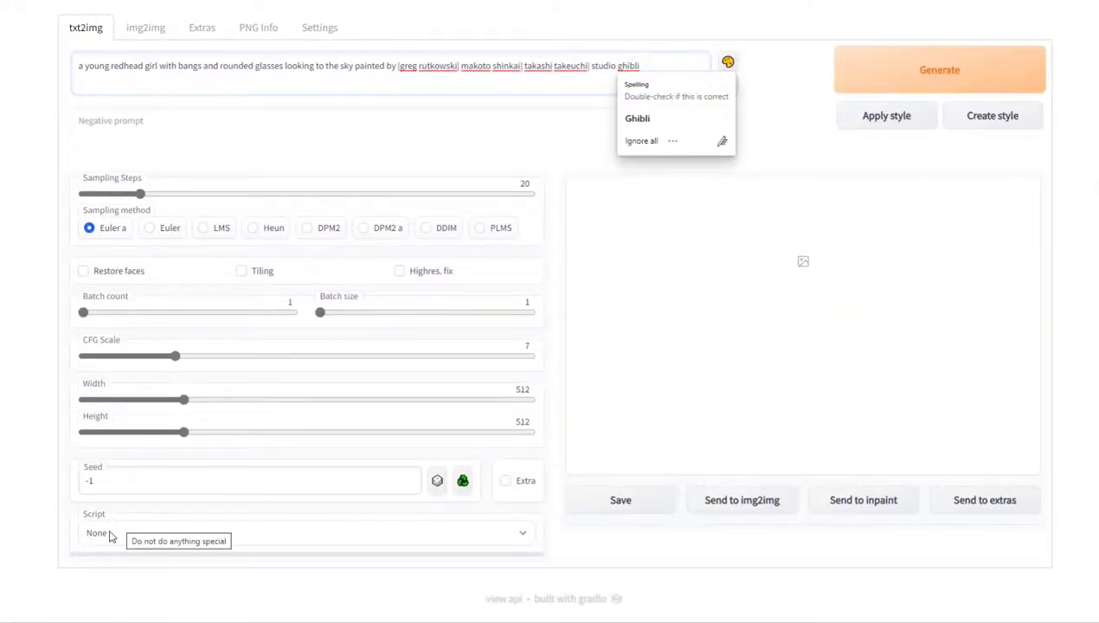
- Set the generation script to Prompt matrix
click(23, 470)
click(123, 535)
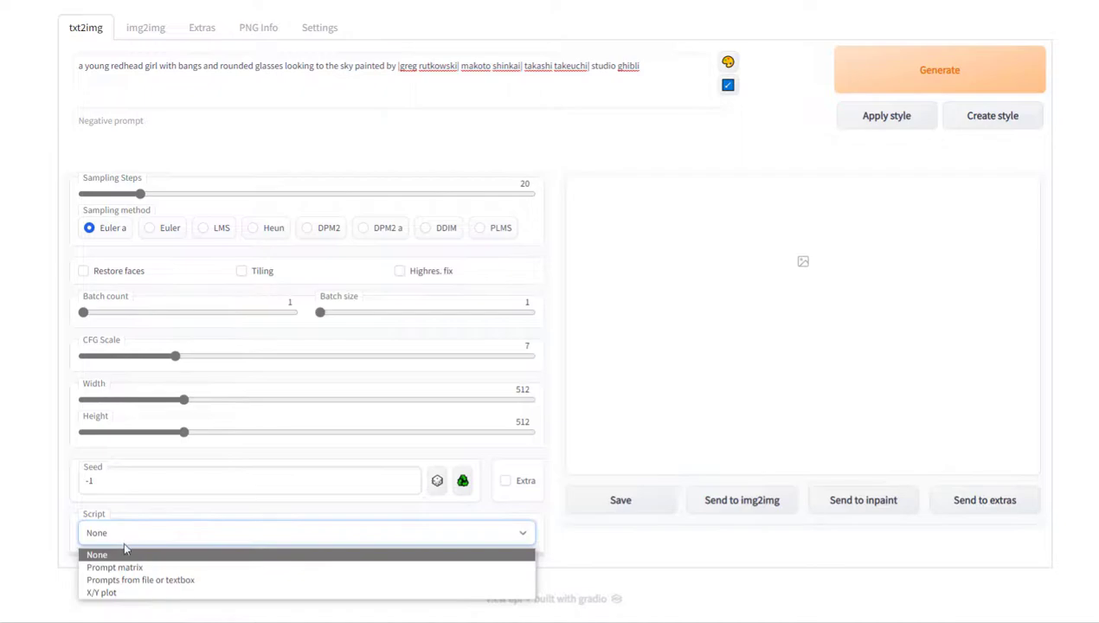
click(145, 567)
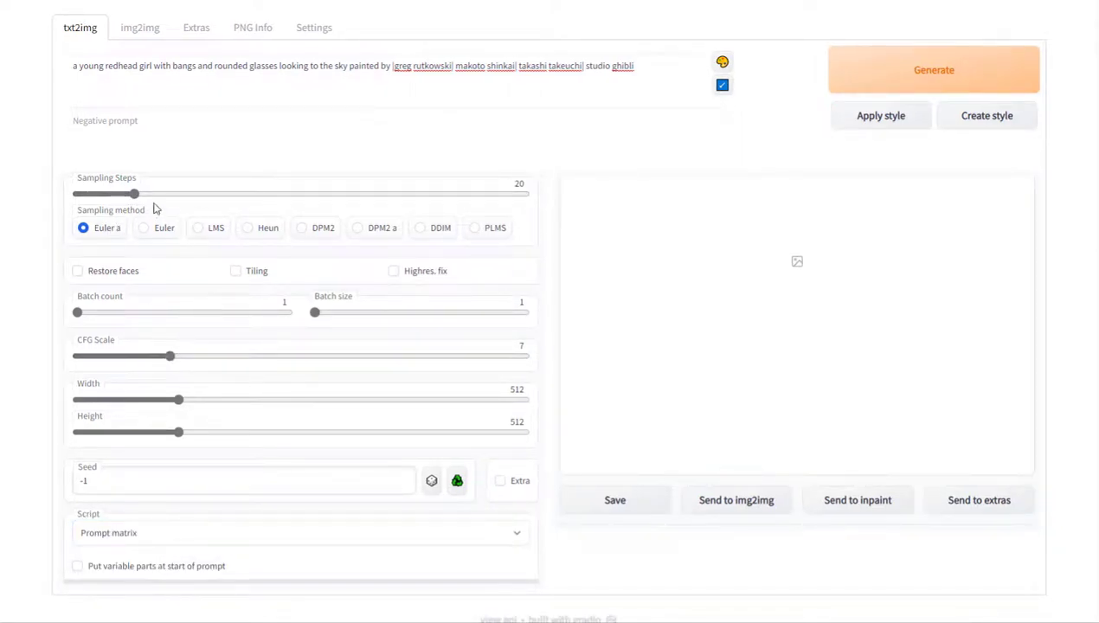
- Raise the sampling steps and the CFG scale, and generate the prompt matrix images
drag(136, 196, 169, 199)
drag(171, 357, 201, 358)
click(877, 80)
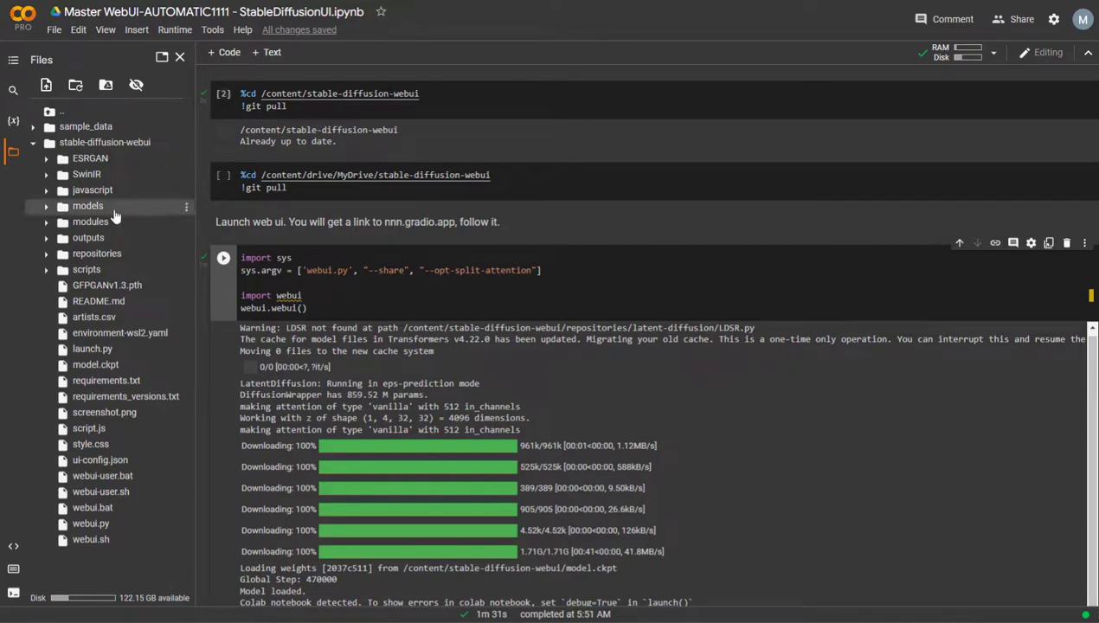
- Reopen the notebook's file browser and expand stable-diffusion-webui, outputs and txt2img-grids to list the saved grid images
click(180, 58)
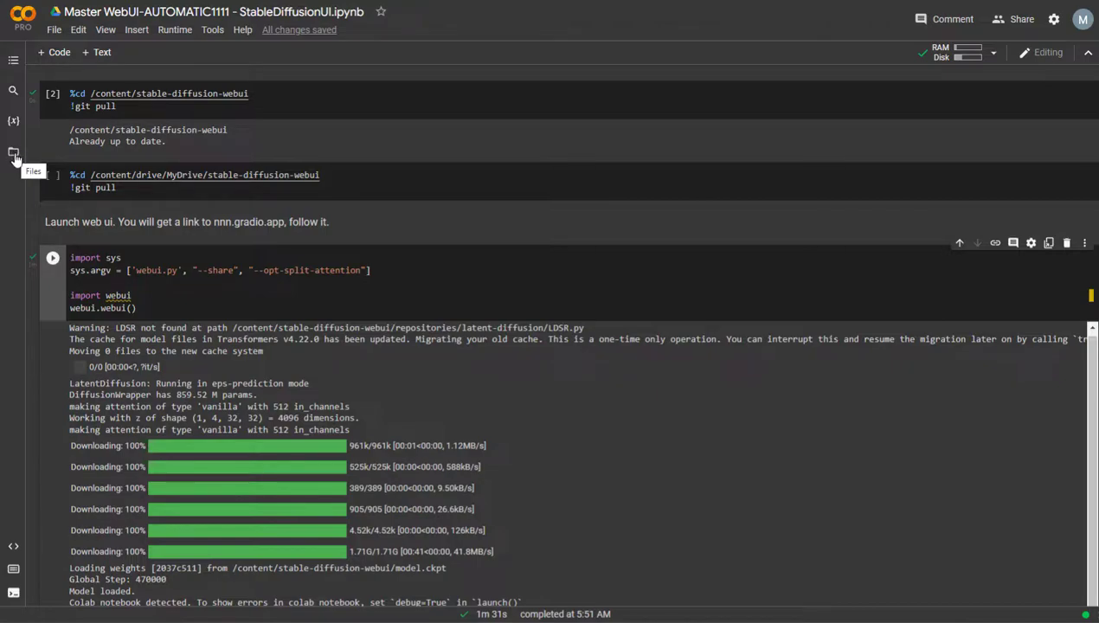
click(13, 156)
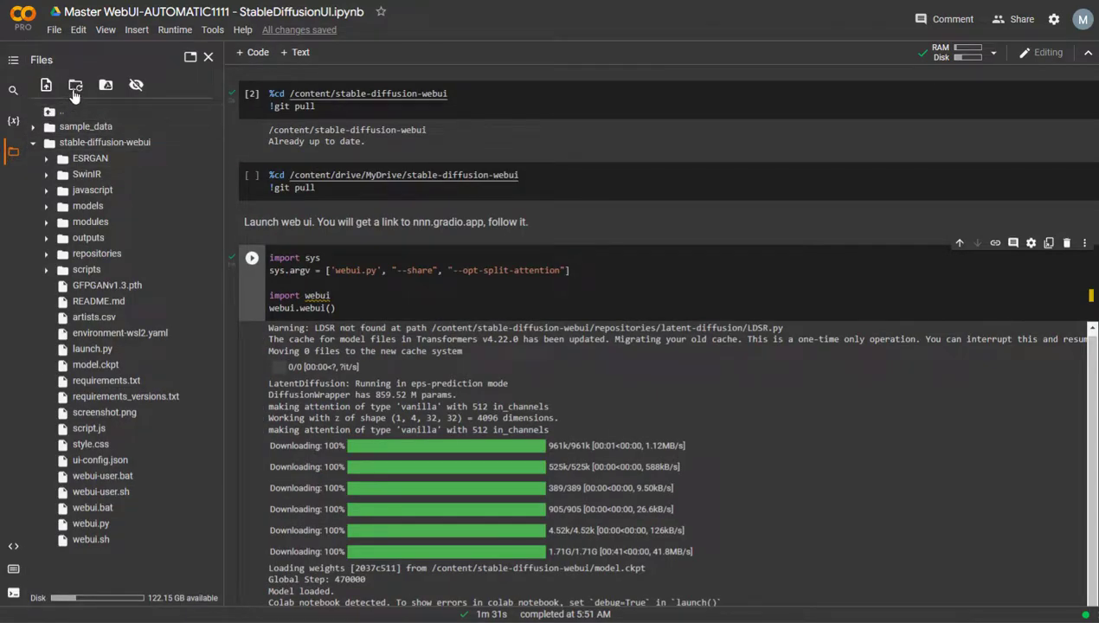
click(33, 142)
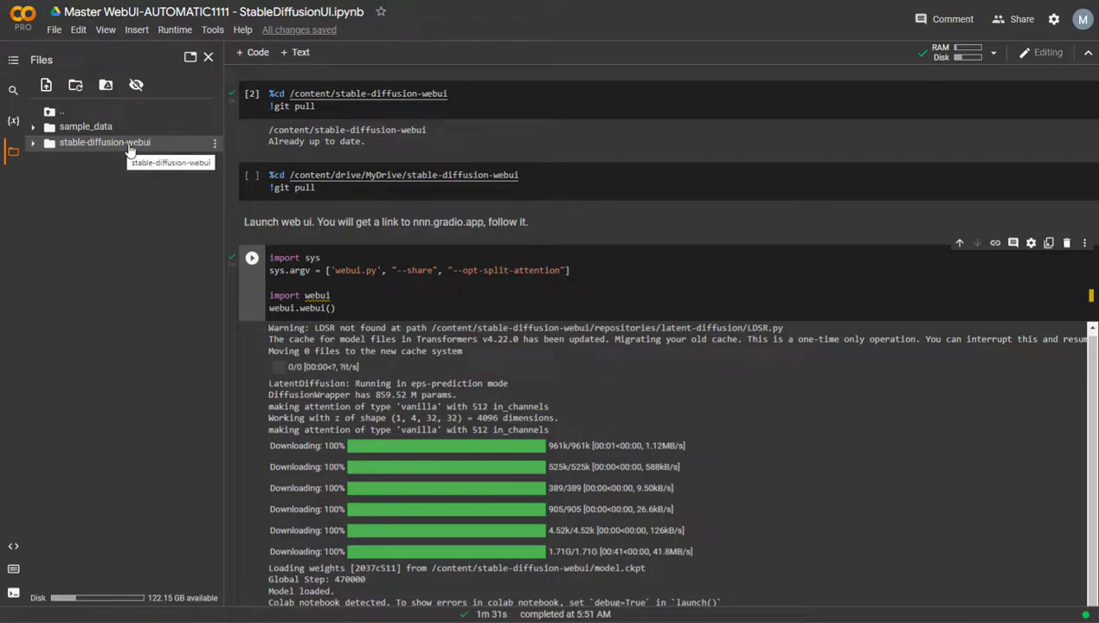
click(33, 142)
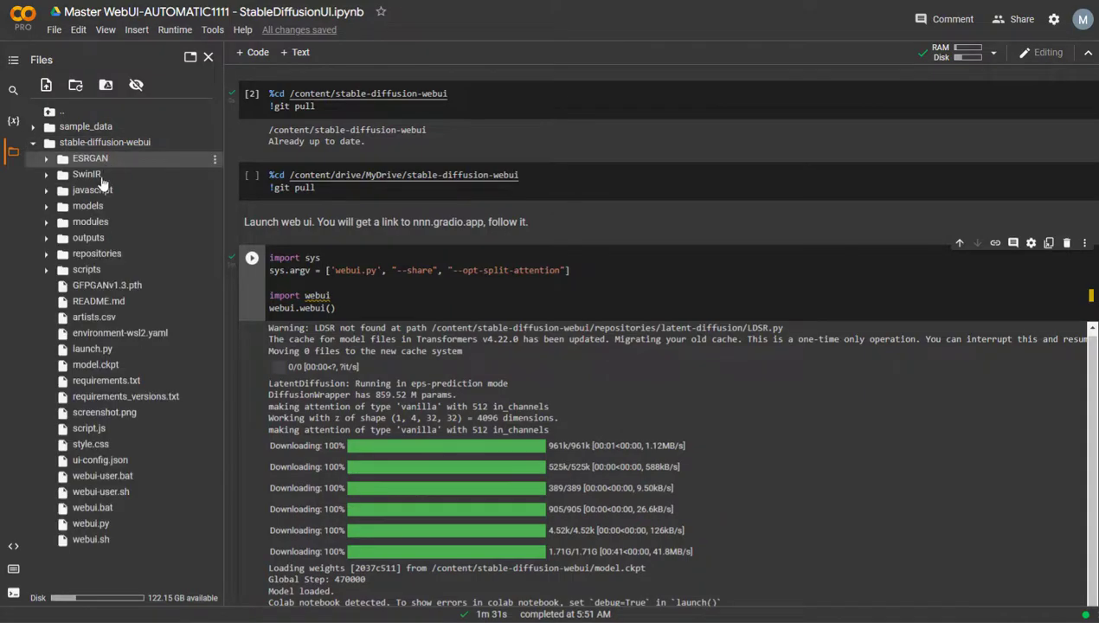
click(54, 243)
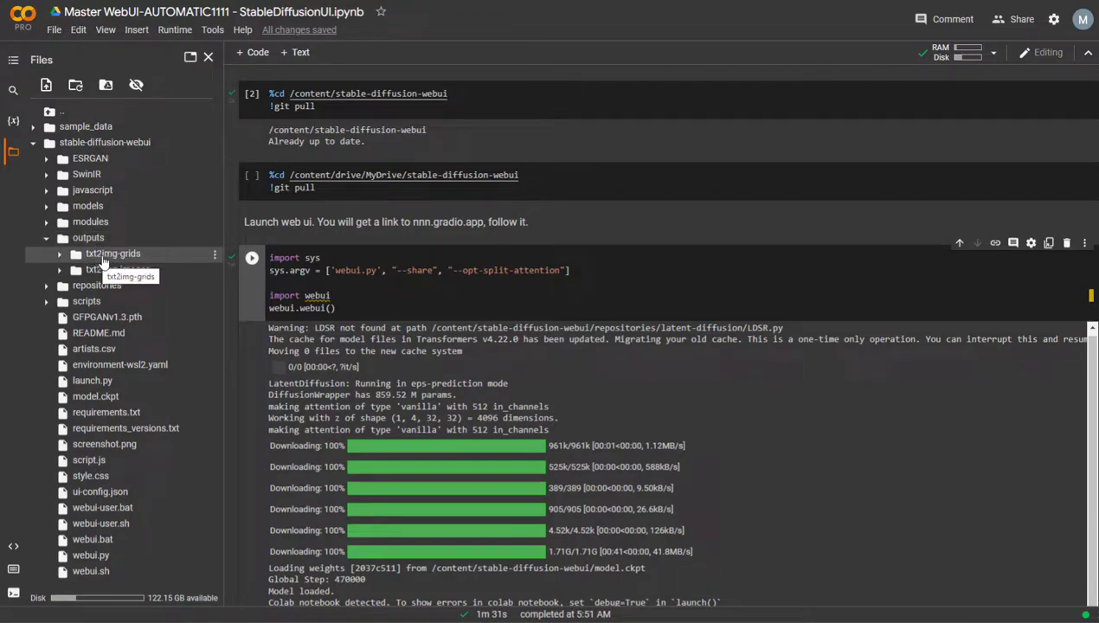
click(73, 256)
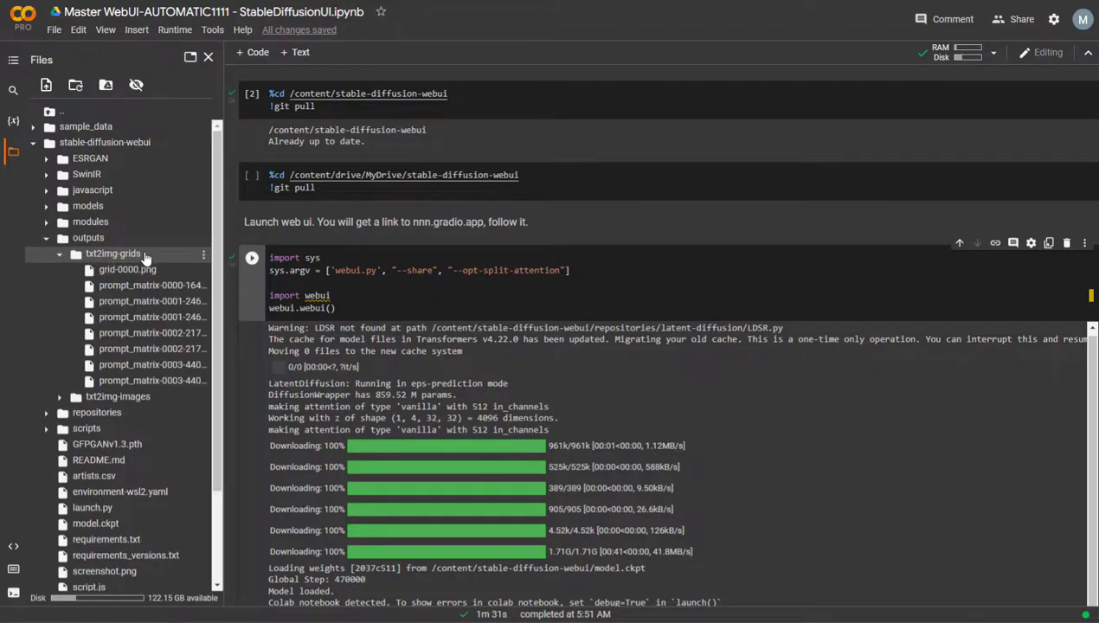
- Preview the last prompt_matrix-0003 grid image in the txt2img-grids folder and open it in a new browser tab
scroll(156, 268, down, 2)
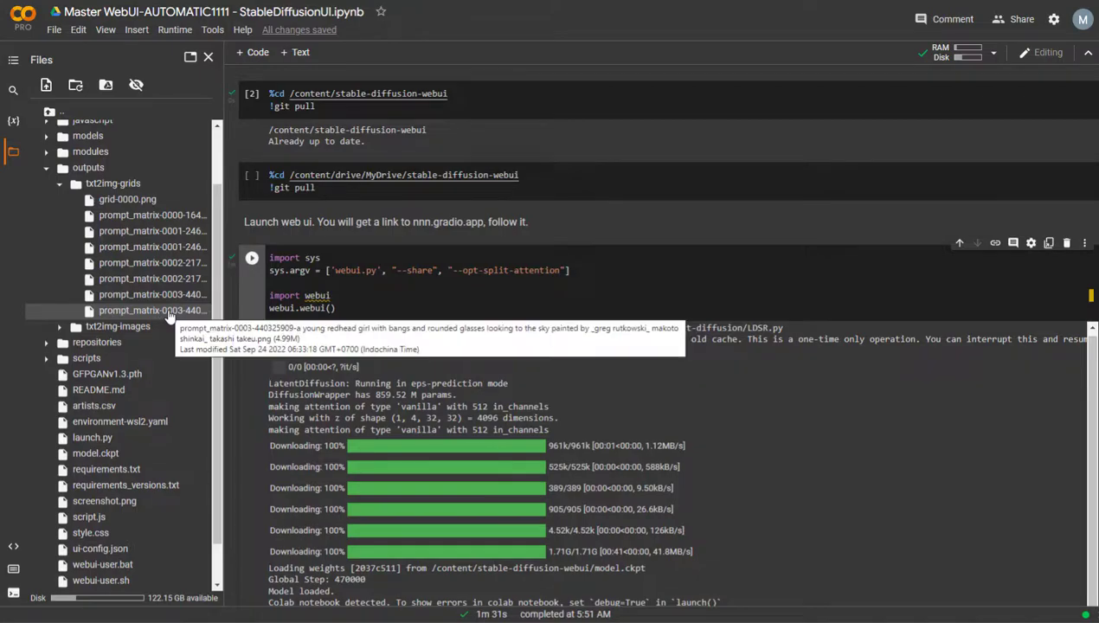
double_click(170, 313)
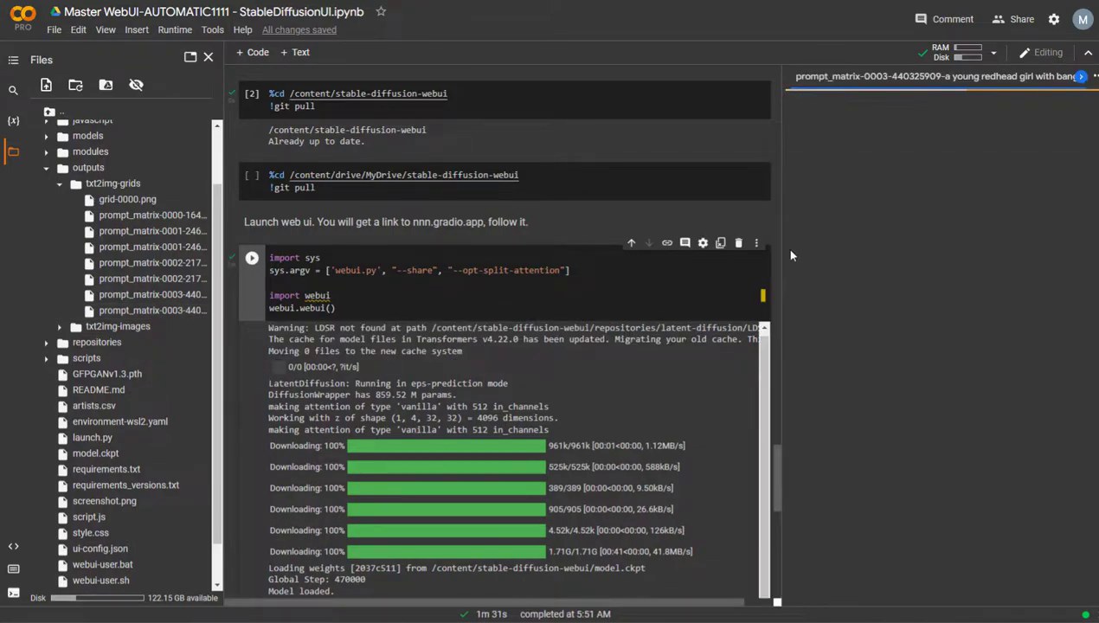
drag(833, 604, 886, 602)
right_click(892, 195)
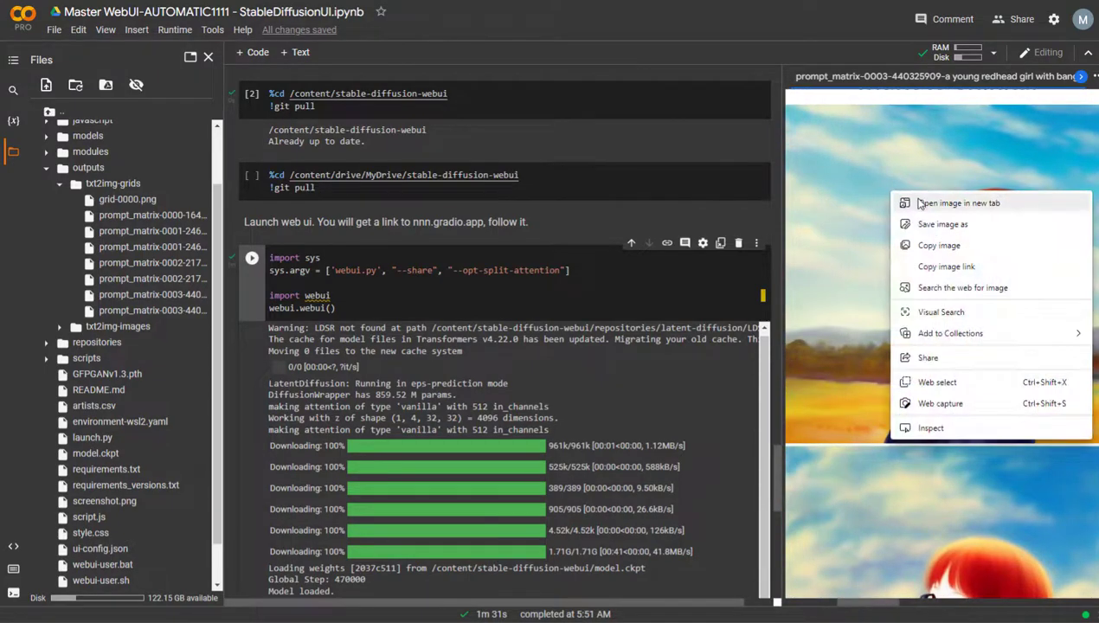
click(920, 202)
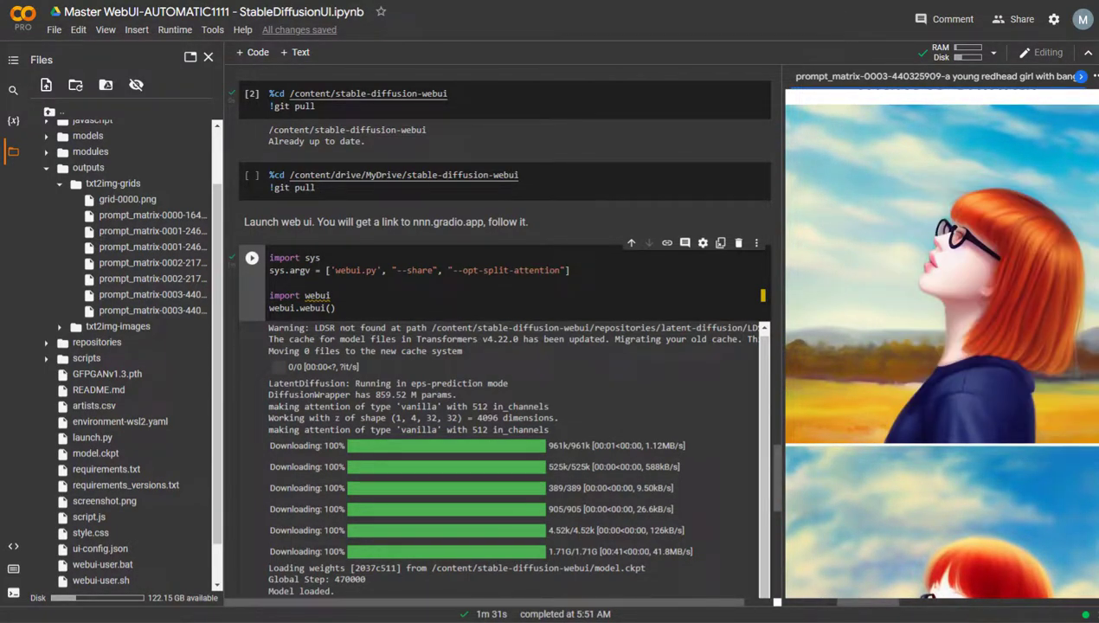